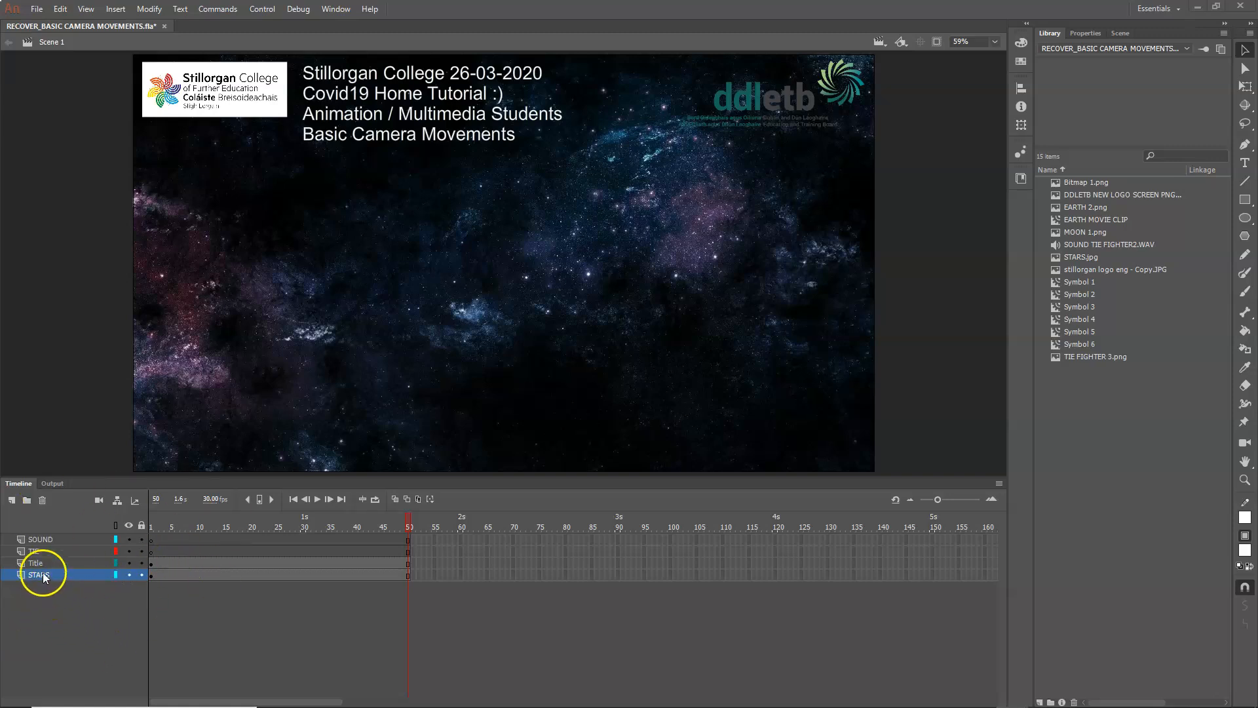
Step: Place TIE FIGHTER 3.png from the library on the stage at frame 1 of the TIE layer
{"action": "left_click", "coordinate": [38, 551]}
{"action": "left_click", "coordinate": [37, 539]}
{"action": "left_click", "coordinate": [37, 548]}
{"action": "left_click", "coordinate": [37, 540]}
{"action": "left_click", "coordinate": [38, 550]}
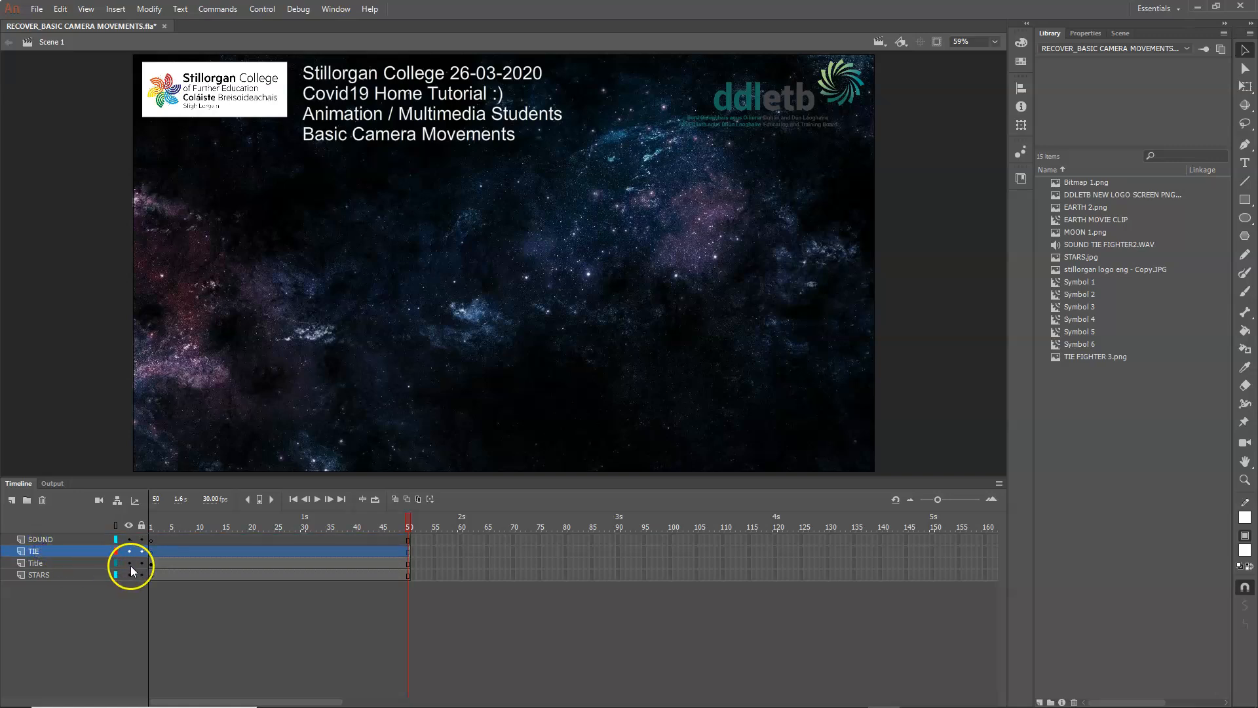
{"action": "left_click", "coordinate": [152, 551]}
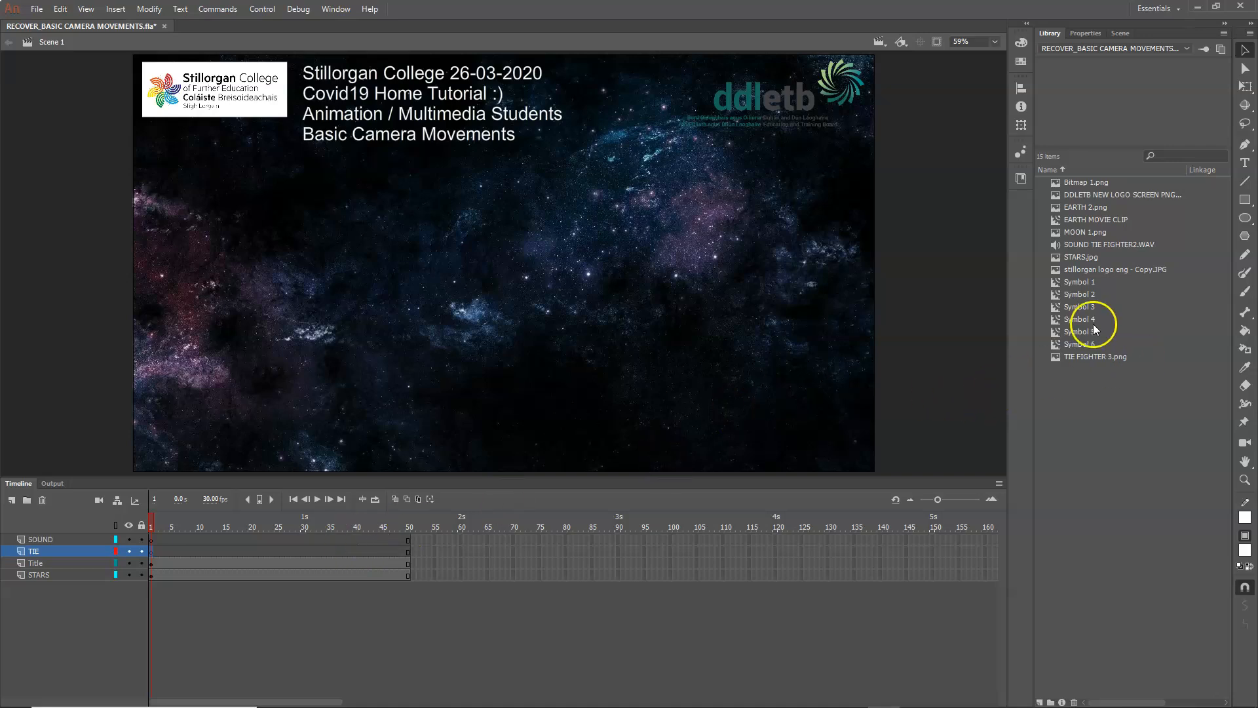
{"action": "left_click", "coordinate": [1091, 358]}
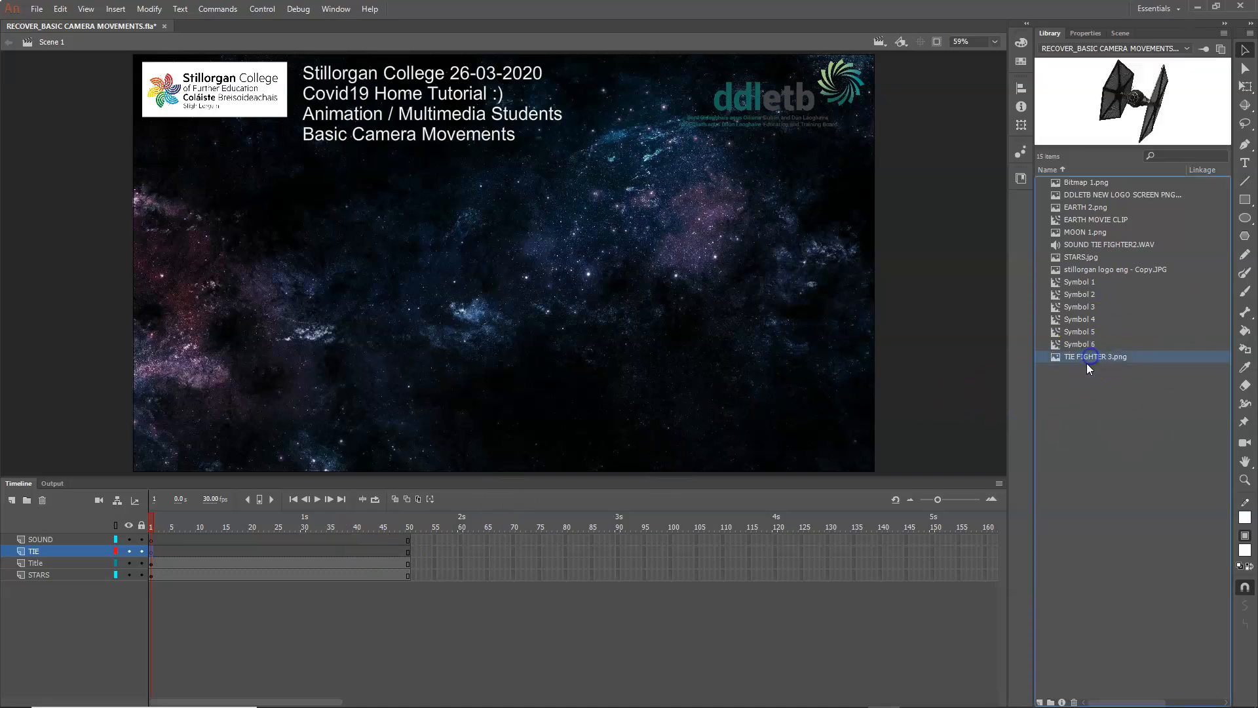
{"action": "left_click_drag", "start_coordinate": [1090, 357], "coordinate": [787, 346]}
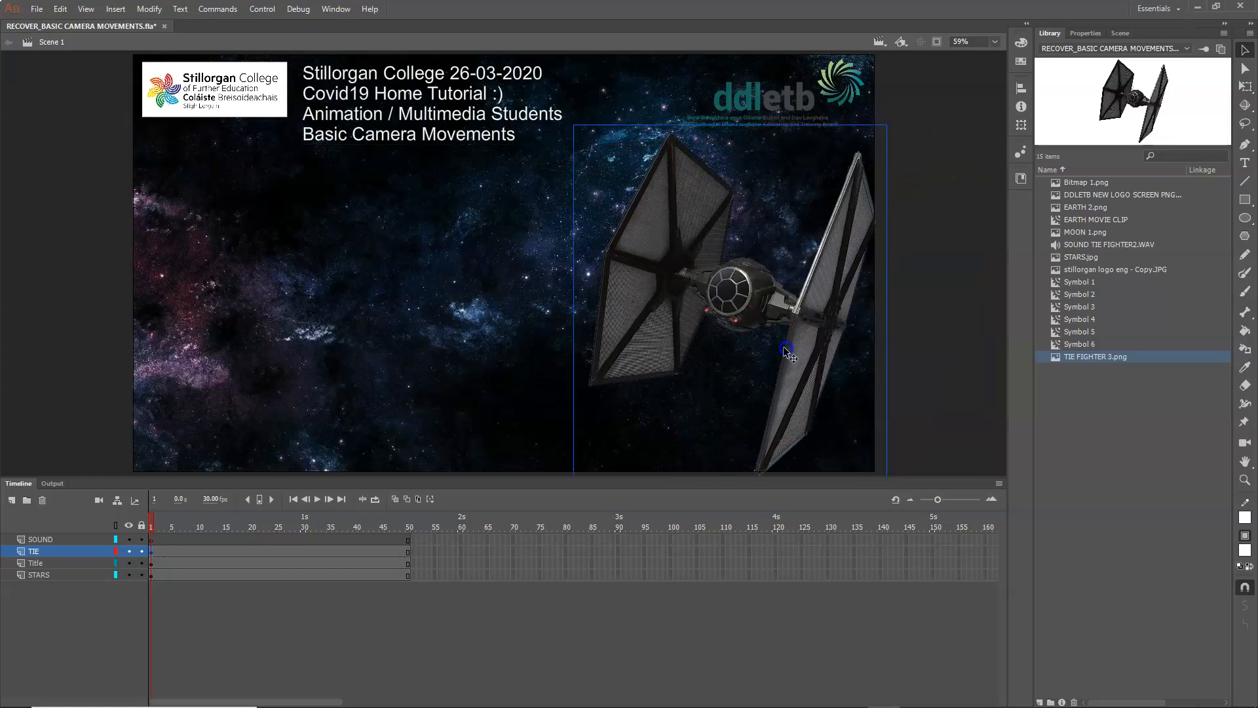
Step: Scale the TIE fighter down to a small size and position it just outside the stage's lower-right corner
{"action": "left_click", "coordinate": [149, 10]}
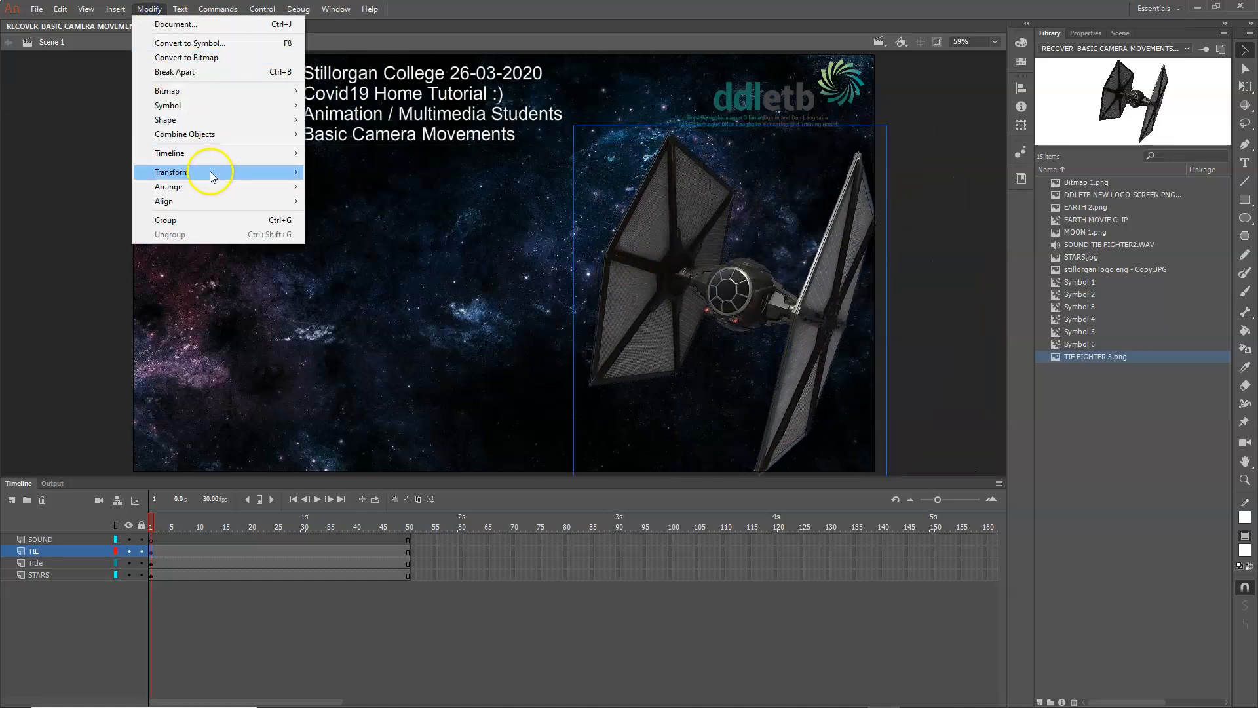
{"action": "mouse_move", "coordinate": [210, 172]}
{"action": "left_click", "coordinate": [334, 214]}
{"action": "left_click_drag", "start_coordinate": [886, 124], "coordinate": [898, 444]}
{"action": "left_click", "coordinate": [995, 42]}
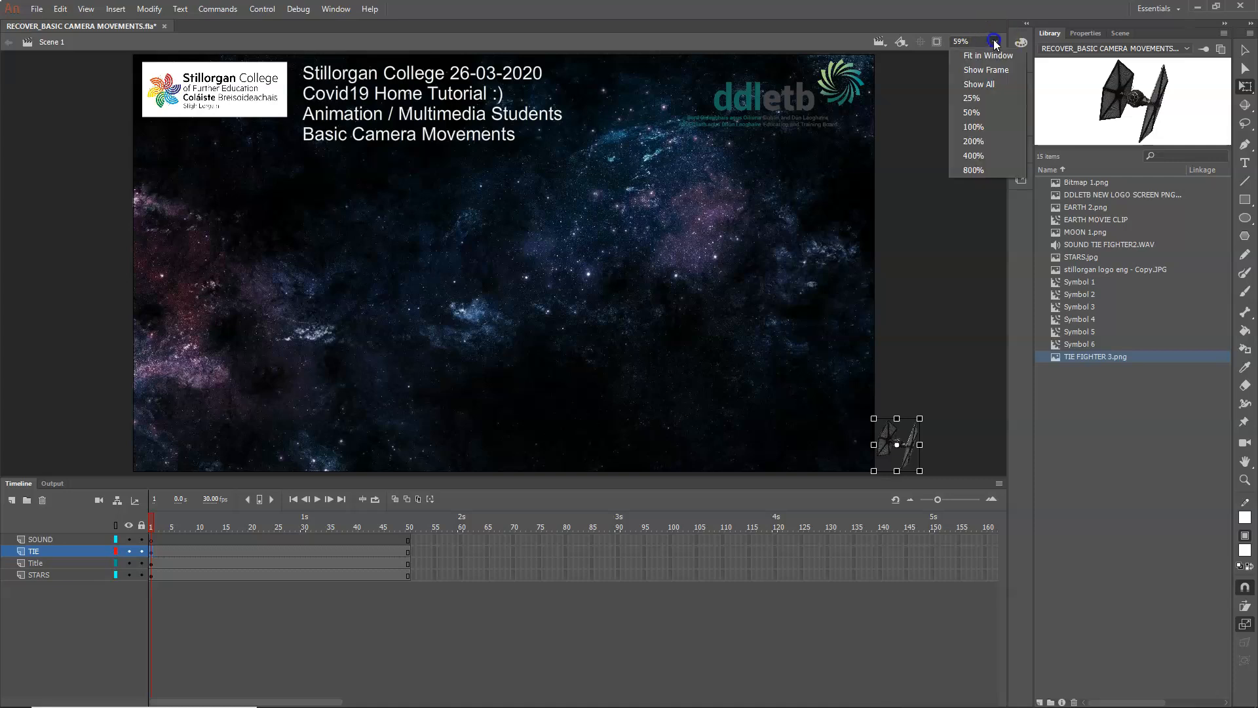
{"action": "left_click", "coordinate": [977, 99]}
{"action": "left_click", "coordinate": [995, 42]}
{"action": "left_click", "coordinate": [975, 113]}
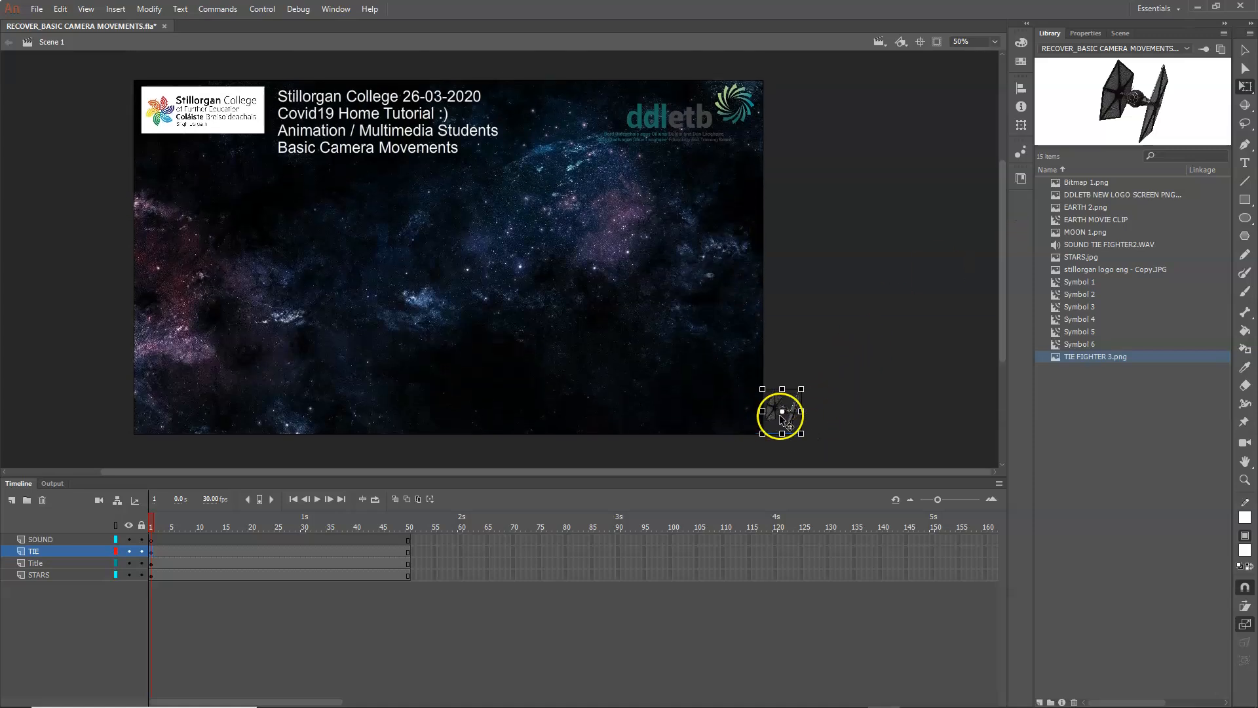
{"action": "left_click_drag", "start_coordinate": [794, 419], "coordinate": [797, 431]}
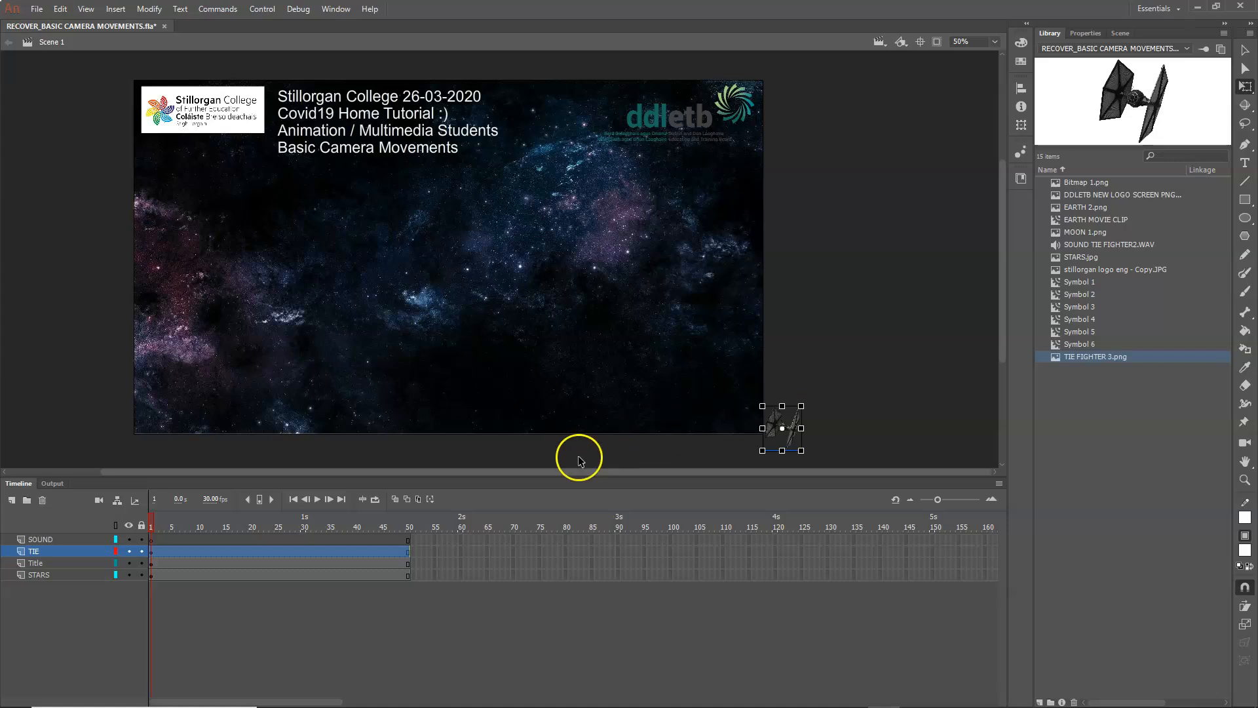
{"action": "left_click", "coordinate": [842, 415]}
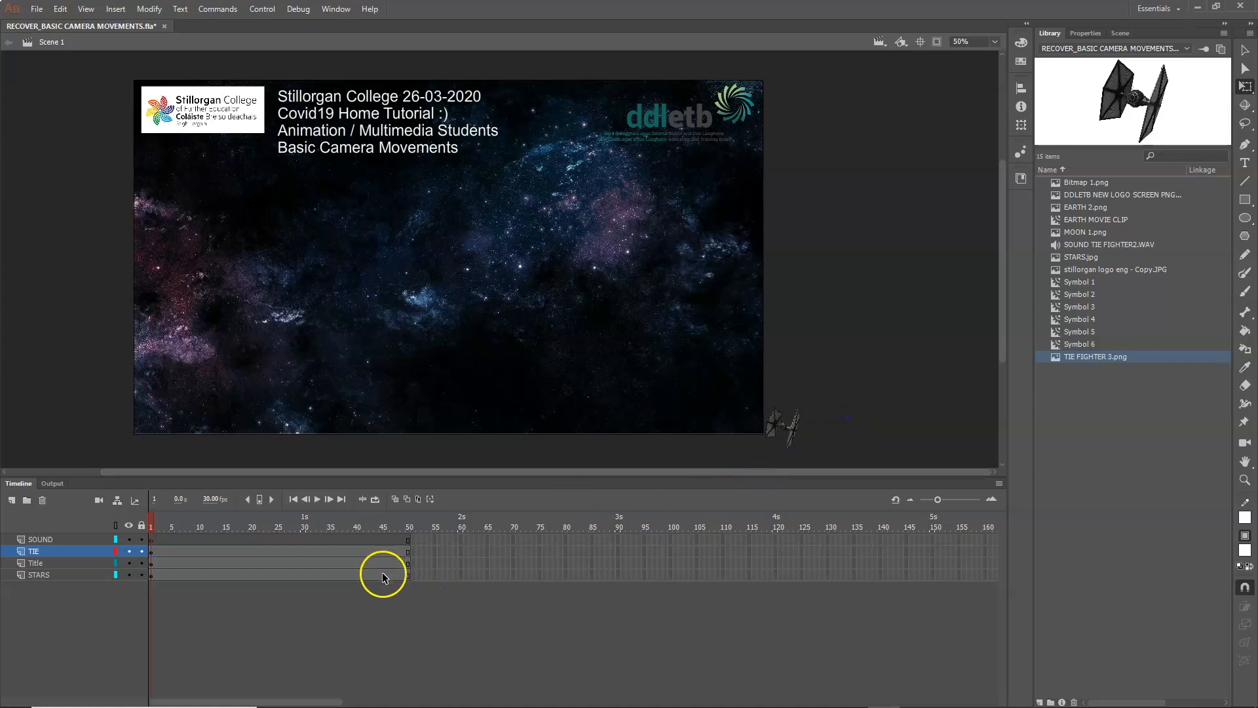
Step: Create a motion tween on the TIE layer, accepting the conversion of the image to a symbol
{"action": "right_click", "coordinate": [403, 551]}
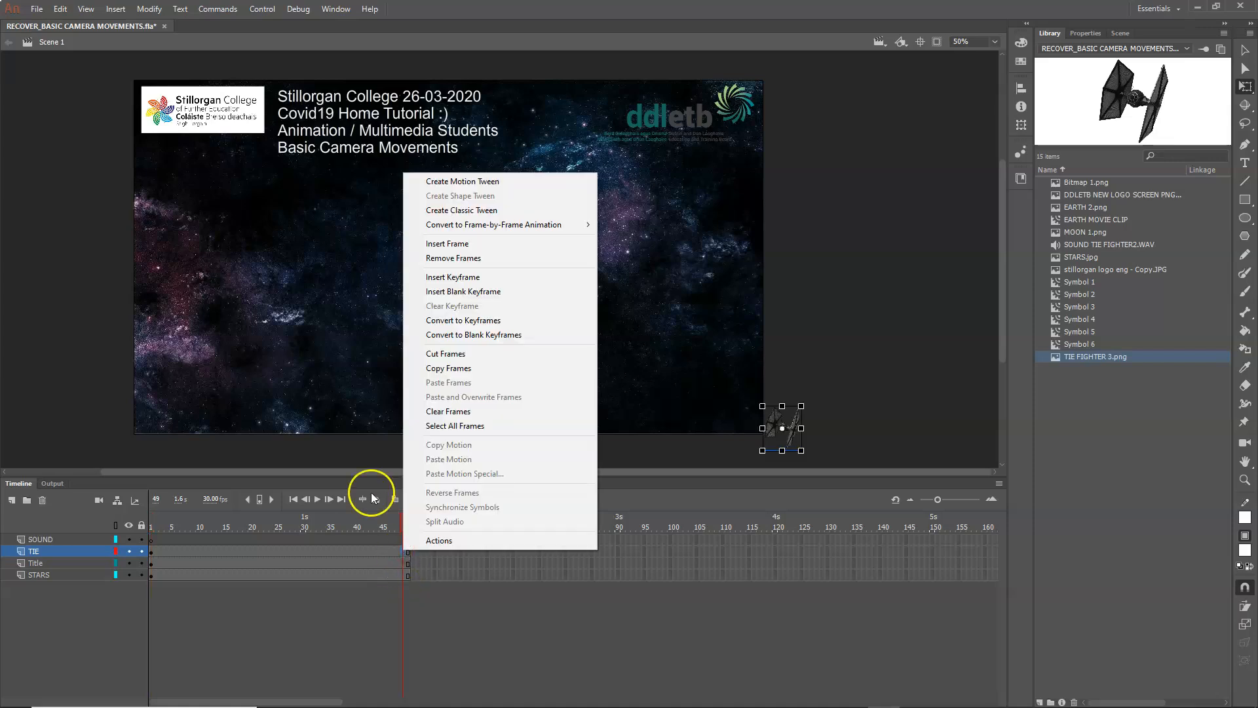
{"action": "left_click", "coordinate": [483, 181]}
{"action": "left_click", "coordinate": [698, 383]}
{"action": "left_click", "coordinate": [434, 563]}
Step: At frame 50, move the TIE fighter outside the stage's upper-left edge and scale it up to several times its size
{"action": "left_click", "coordinate": [407, 551]}
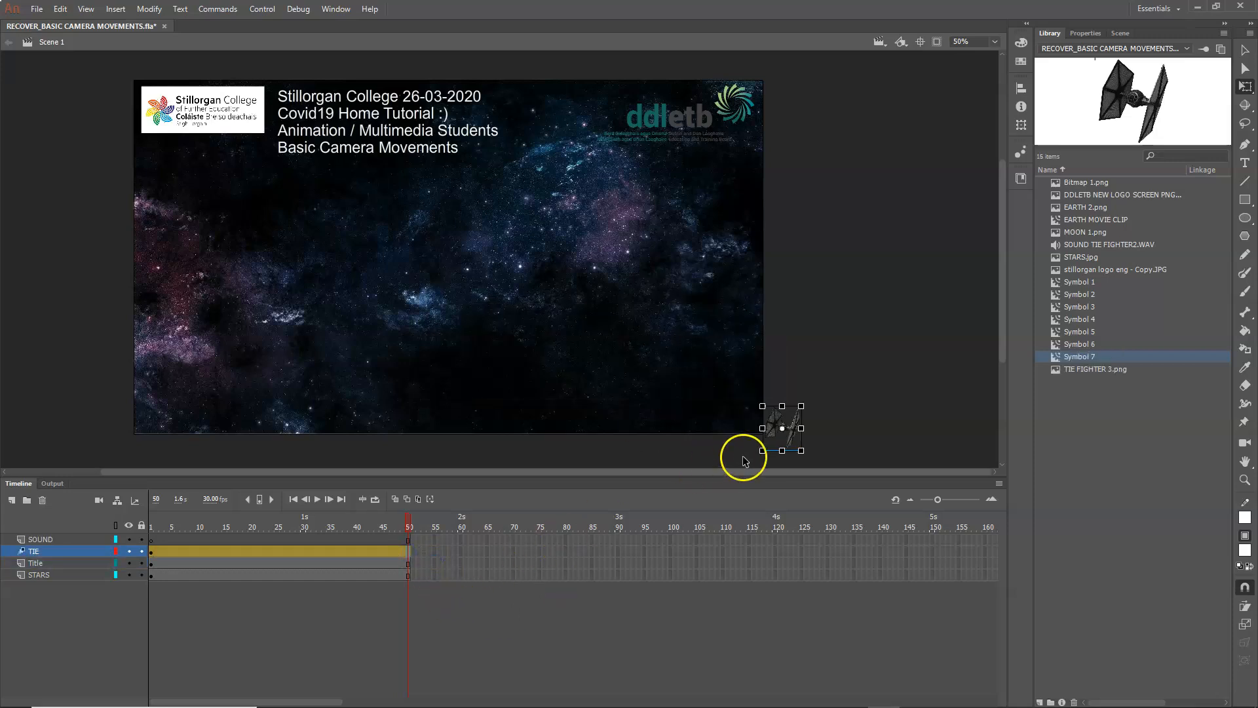
{"action": "left_click_drag", "start_coordinate": [797, 444], "coordinate": [119, 169]}
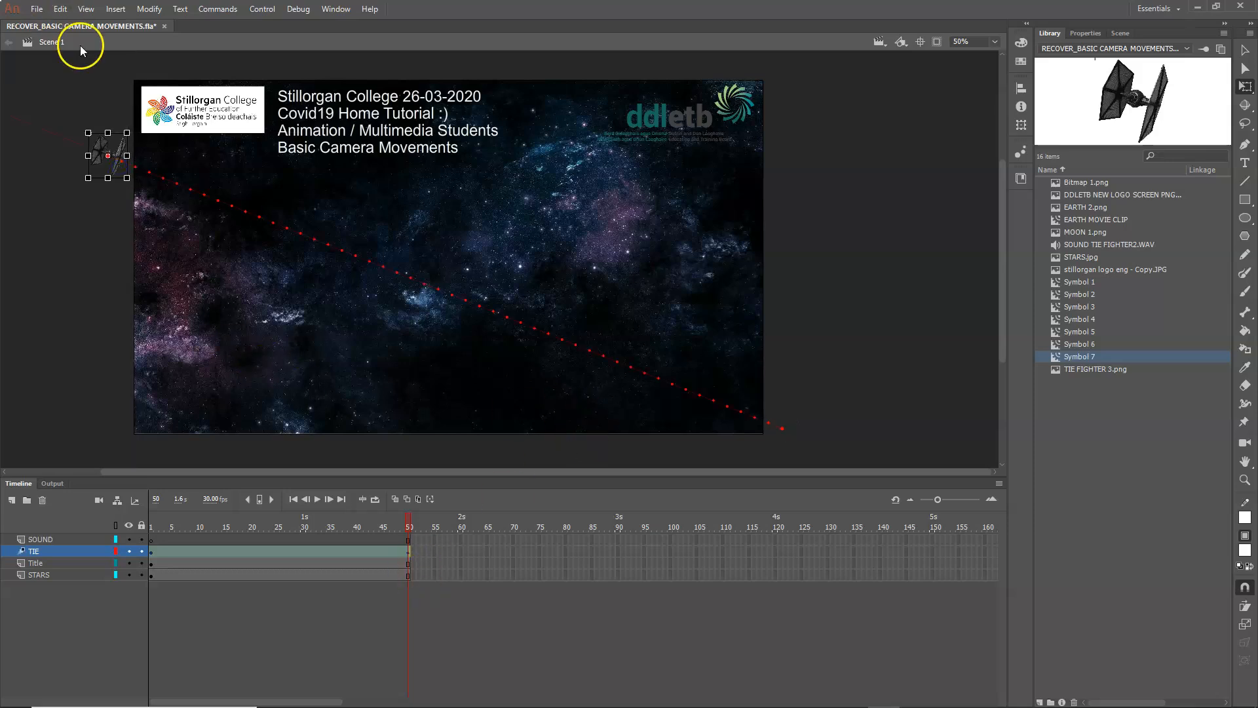
{"action": "left_click", "coordinate": [149, 9]}
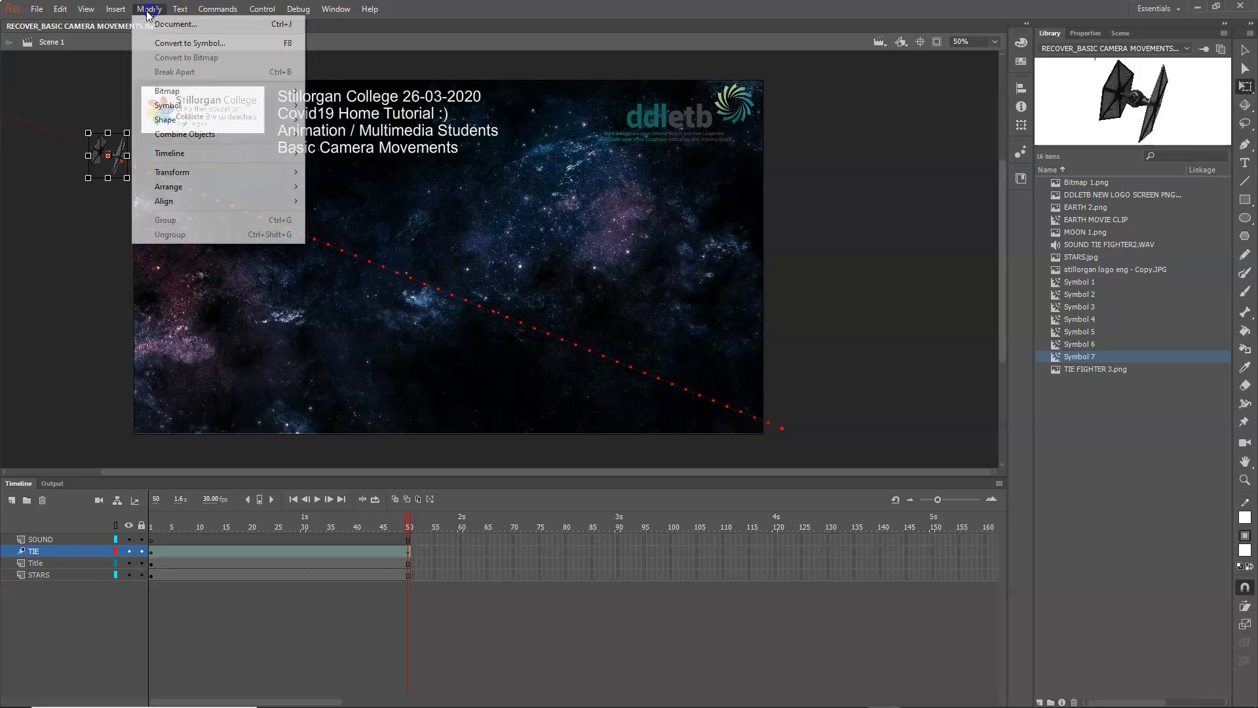
{"action": "mouse_move", "coordinate": [185, 172]}
{"action": "left_click", "coordinate": [364, 214]}
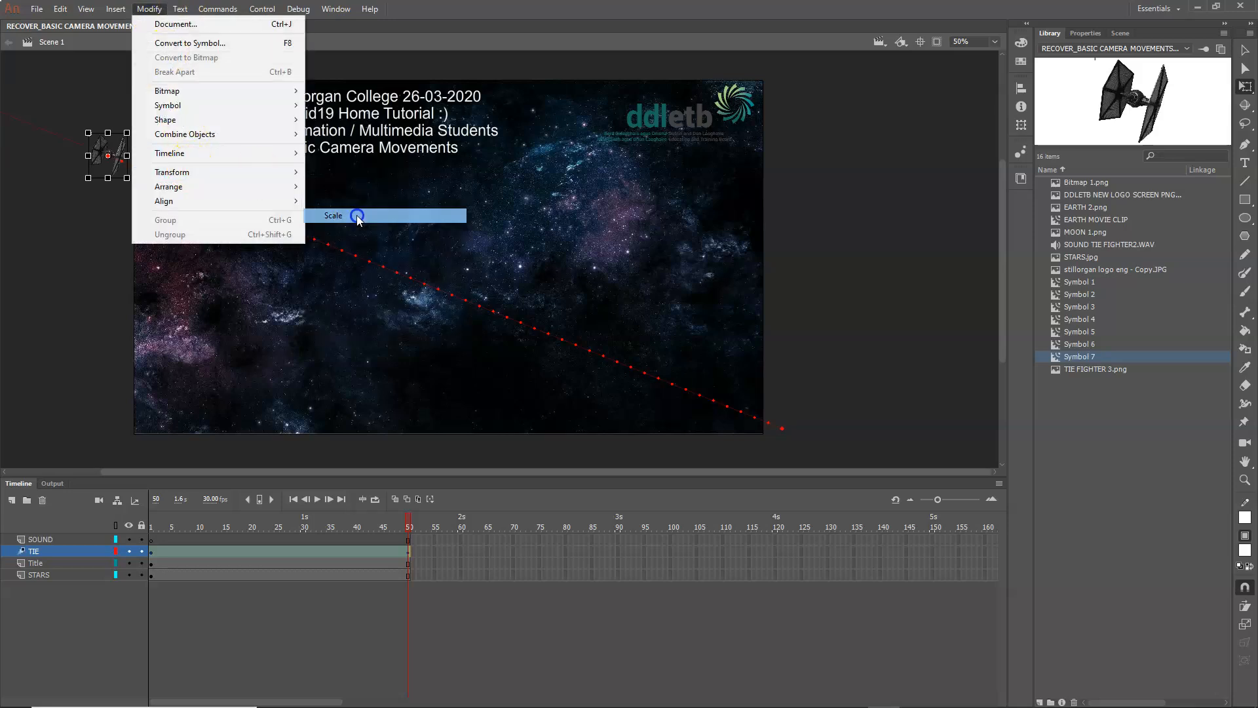
{"action": "left_click_drag", "start_coordinate": [129, 179], "coordinate": [173, 231]}
{"action": "left_click_drag", "start_coordinate": [130, 181], "coordinate": [81, 174]}
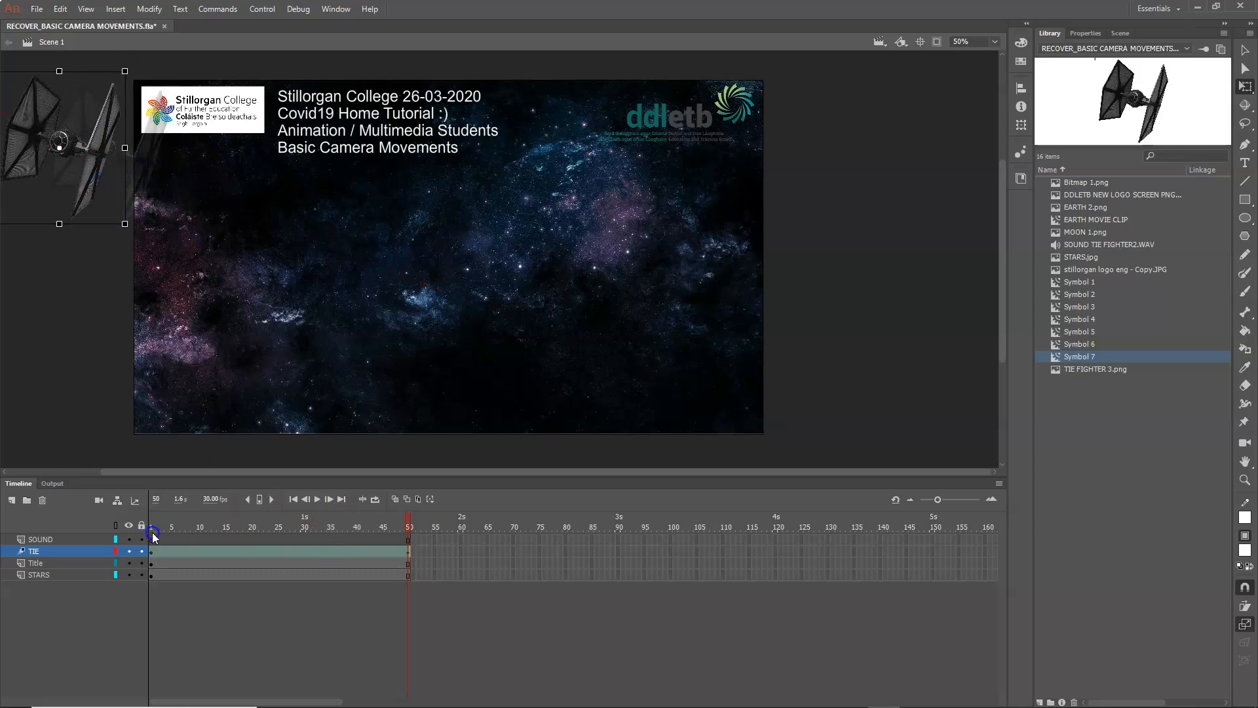
{"action": "left_click_drag", "start_coordinate": [269, 570], "coordinate": [409, 602]}
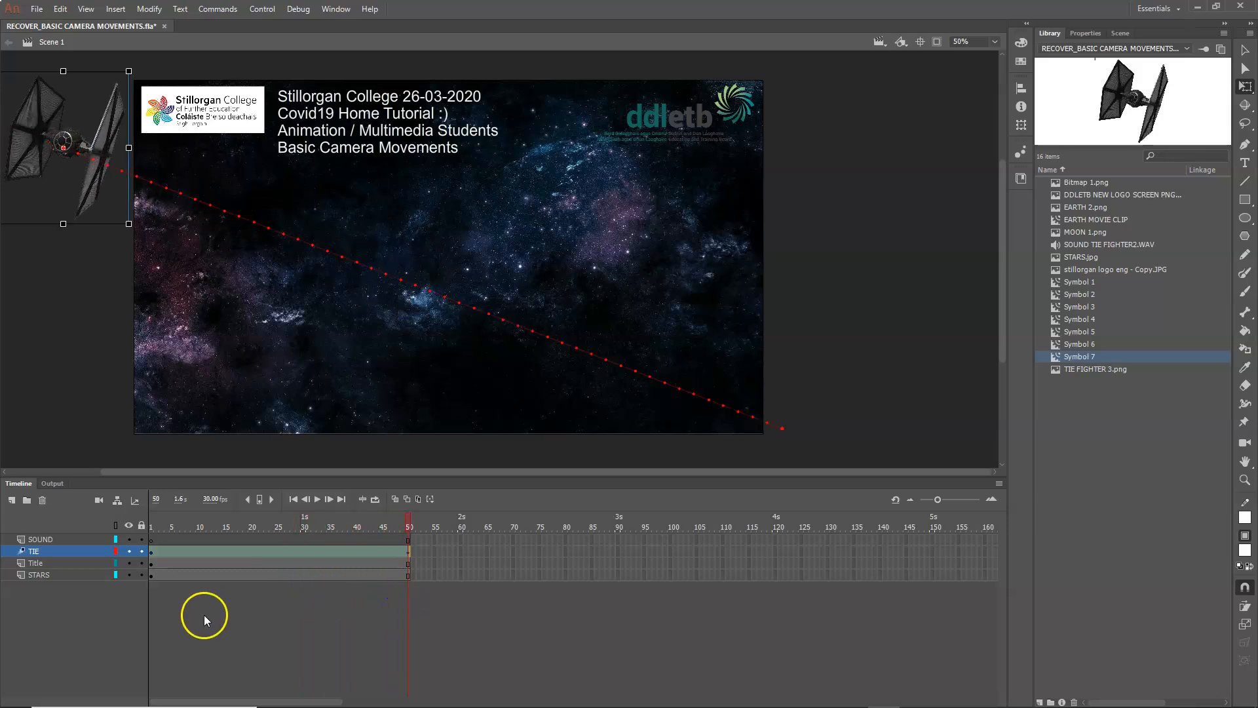
Step: Add SOUND TIE FIGHTER2.WAV to the SOUND layer from frame 1, and test the movie
{"action": "left_click", "coordinate": [151, 540]}
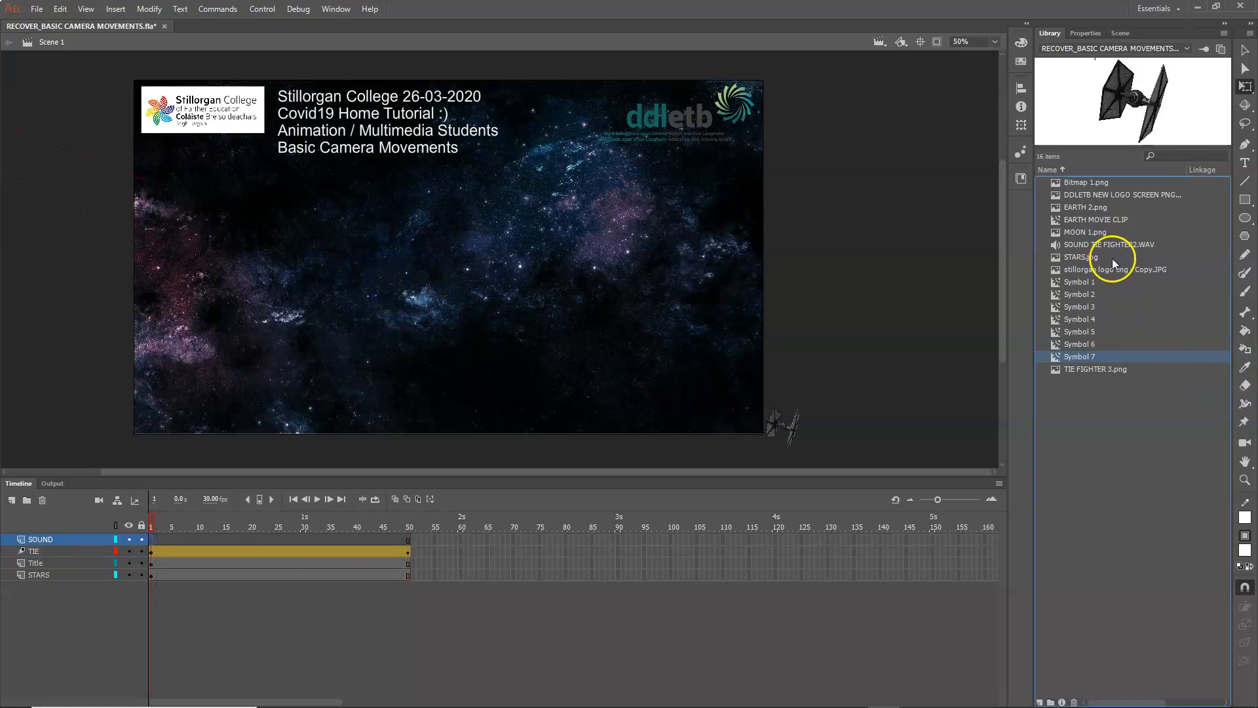
{"action": "left_click", "coordinate": [1102, 245]}
{"action": "left_click", "coordinate": [1227, 64]}
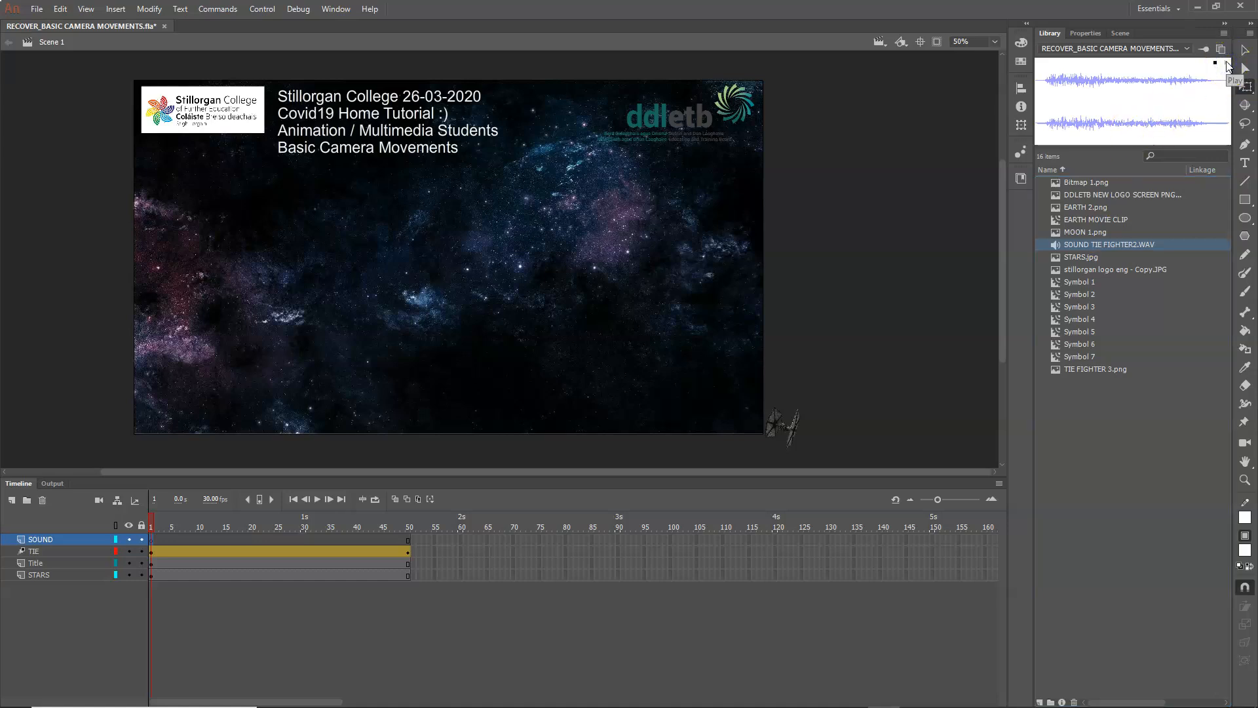
{"action": "left_click_drag", "start_coordinate": [1084, 246], "coordinate": [383, 282]}
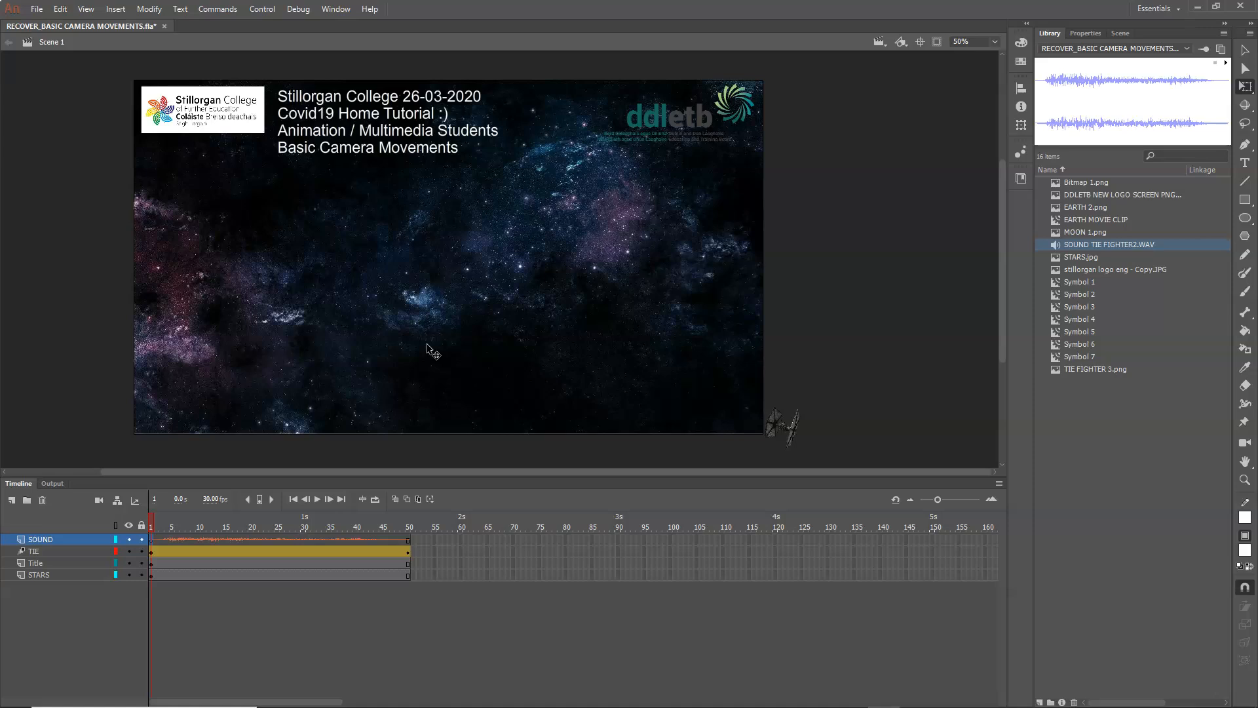
{"action": "key", "text": "ctrl+Return"}
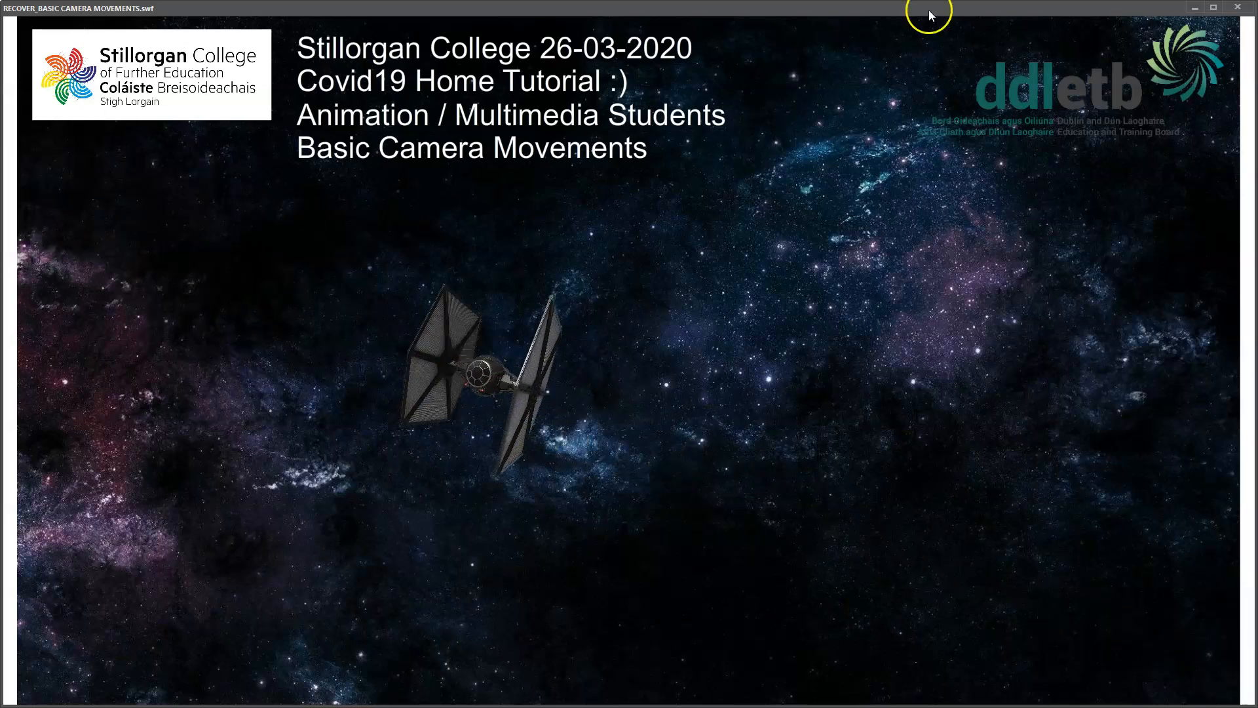
{"action": "left_click", "coordinate": [1237, 7]}
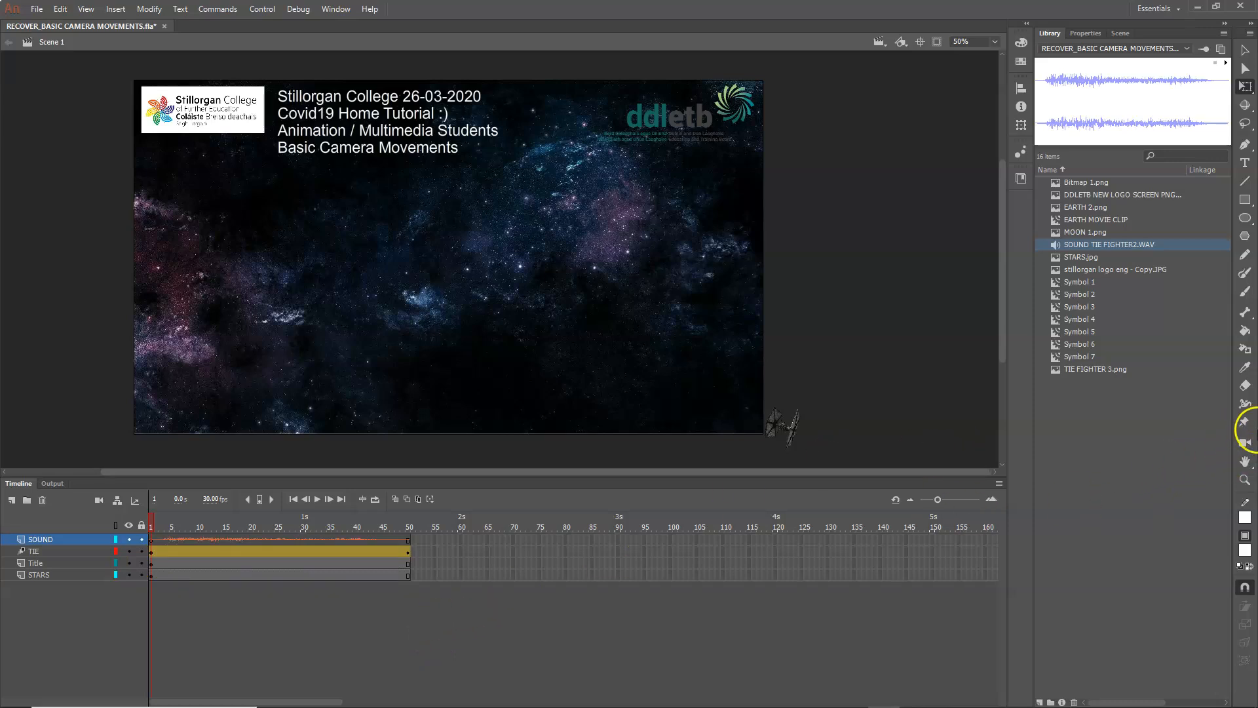
Step: Add a camera to the scene and create a motion tween on the Camera layer
{"action": "left_click", "coordinate": [1245, 444]}
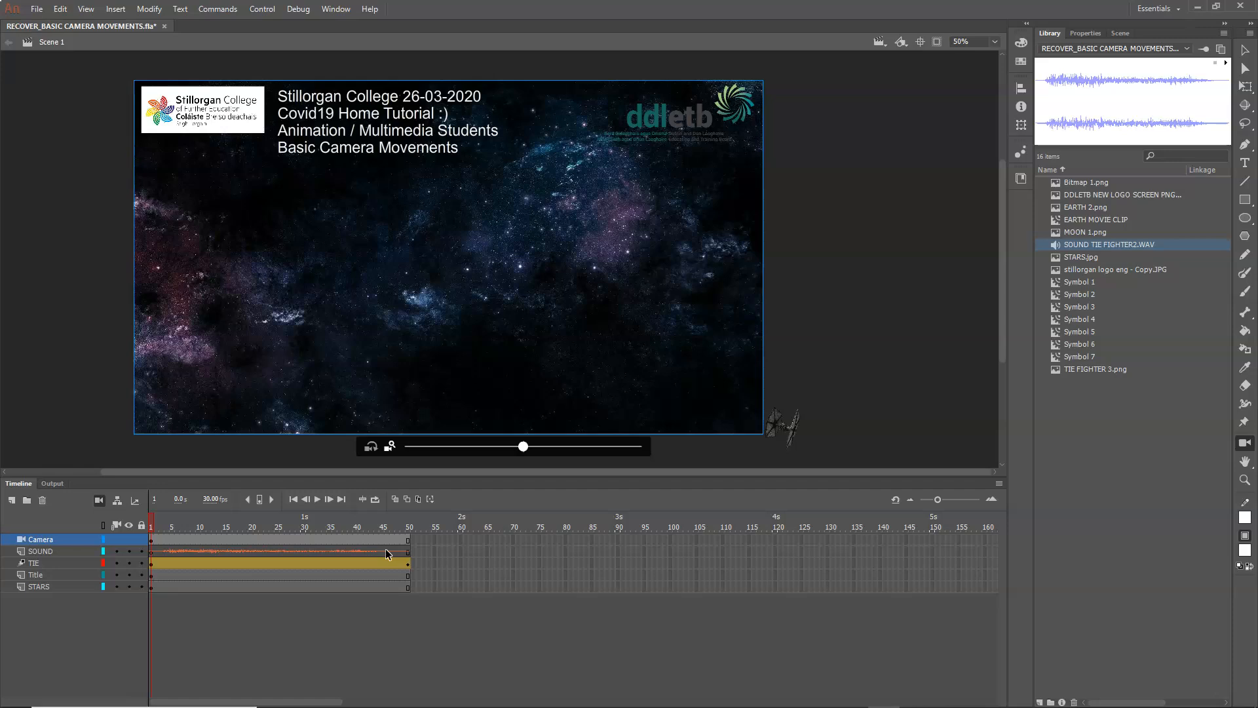
{"action": "right_click", "coordinate": [231, 541]}
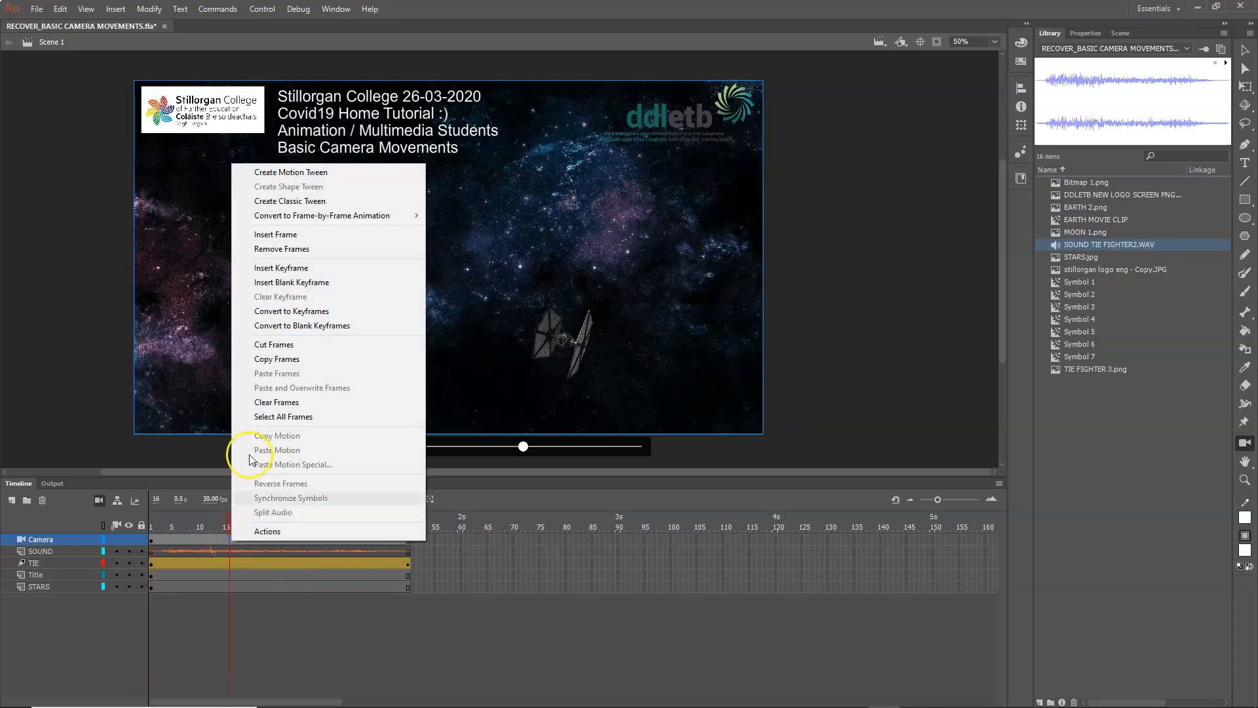
{"action": "left_click", "coordinate": [314, 174]}
Step: At frame 10, zoom the camera in and pan it so the TIE fighter is centred in the frame
{"action": "left_click_drag", "start_coordinate": [228, 522], "coordinate": [205, 567]}
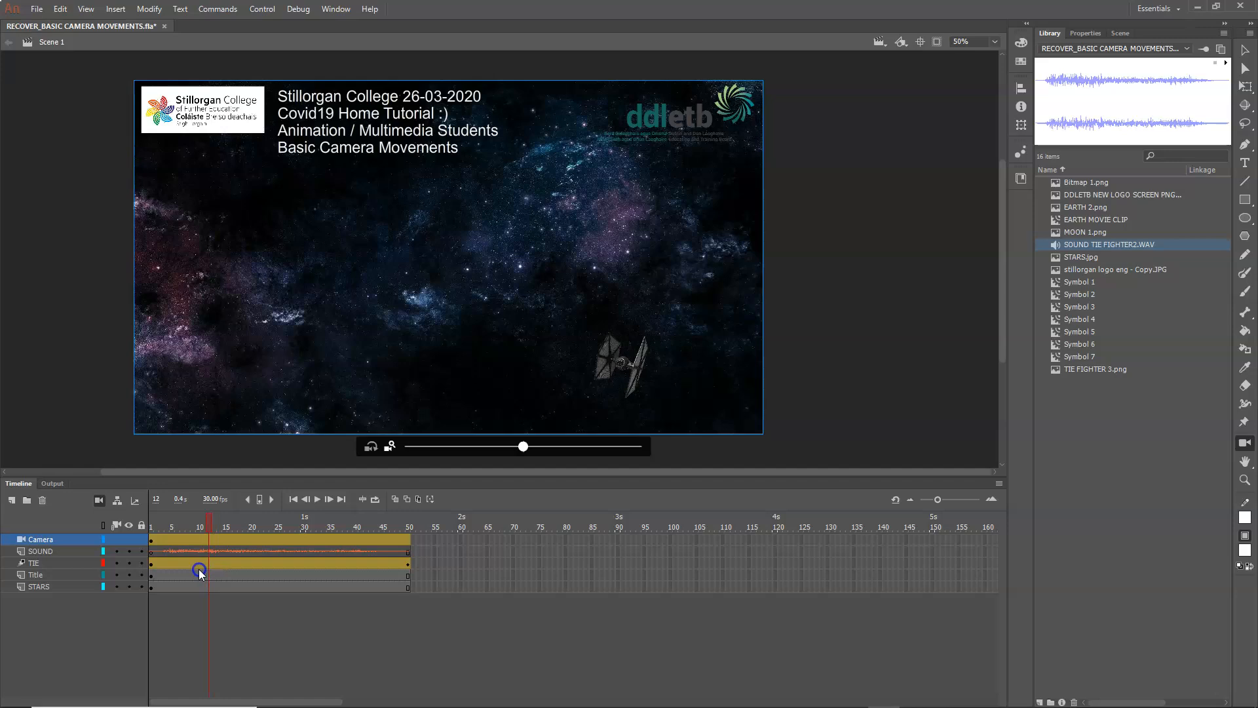
{"action": "left_click_drag", "start_coordinate": [195, 541], "coordinate": [203, 652]}
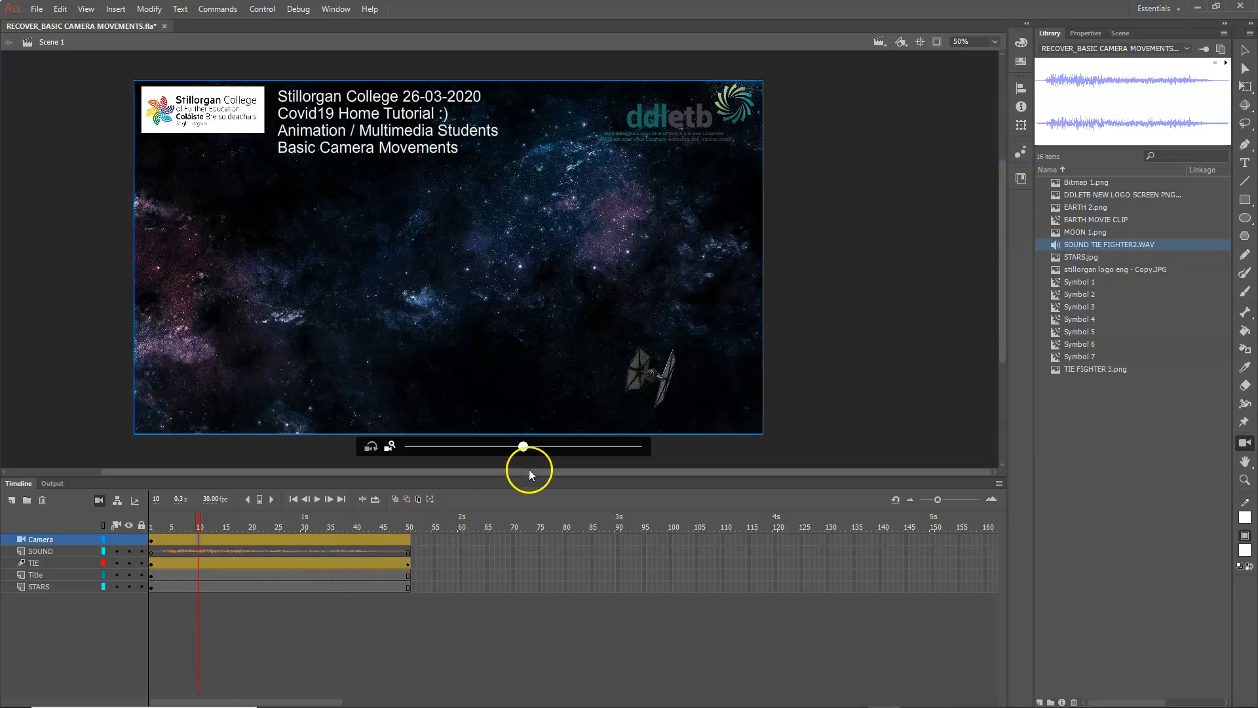
{"action": "left_click_drag", "start_coordinate": [522, 446], "coordinate": [621, 463]}
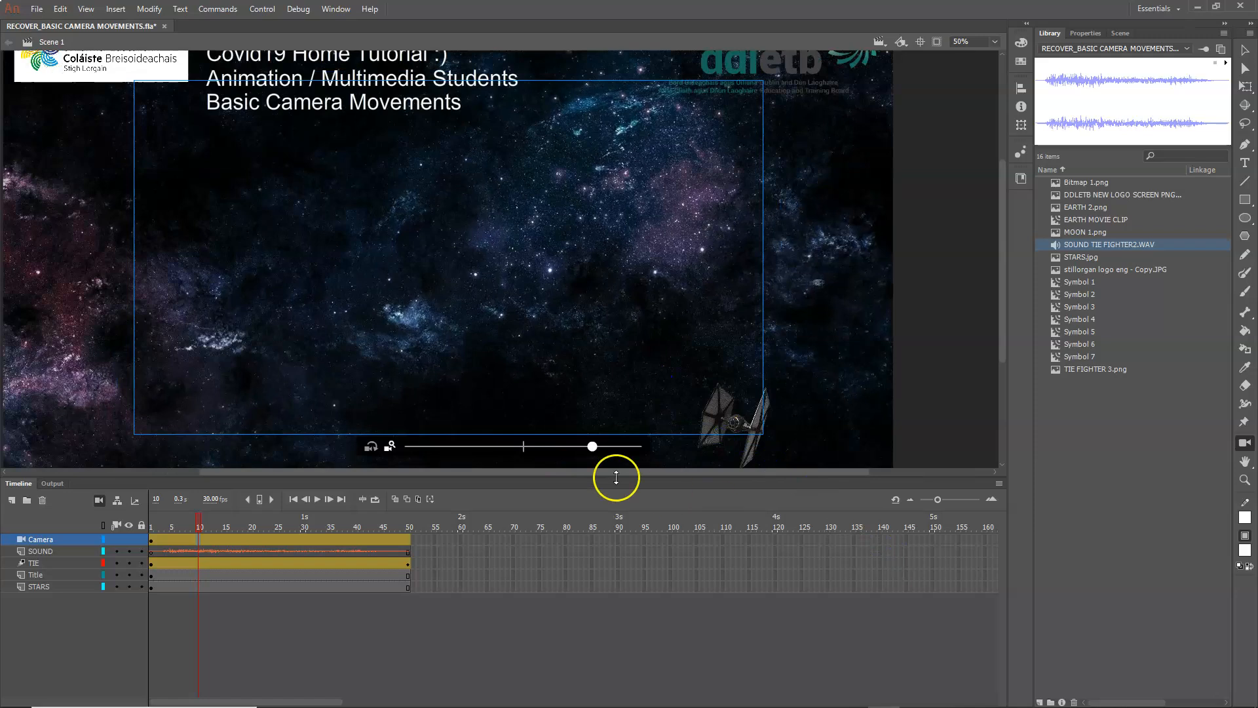
{"action": "left_click_drag", "start_coordinate": [622, 380], "coordinate": [975, 527]}
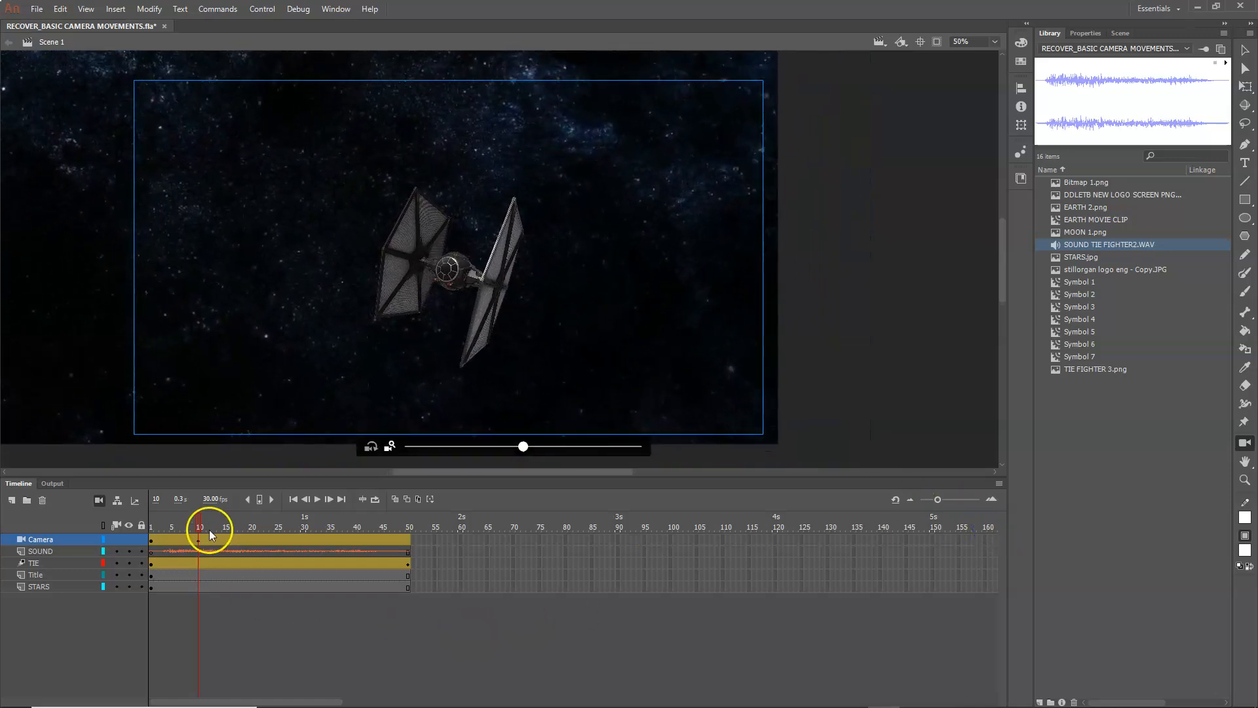
{"action": "mouse_move", "coordinate": [209, 529]}
{"action": "left_mouse_down"}
{"action": "mouse_move", "coordinate": [147, 528]}
{"action": "mouse_move", "coordinate": [199, 549]}
{"action": "left_mouse_up"}
Step: At frame 48 of the Camera layer, pan the camera to follow the TIE fighter beyond the background's upper-left edge
{"action": "left_click_drag", "start_coordinate": [351, 539], "coordinate": [397, 538]}
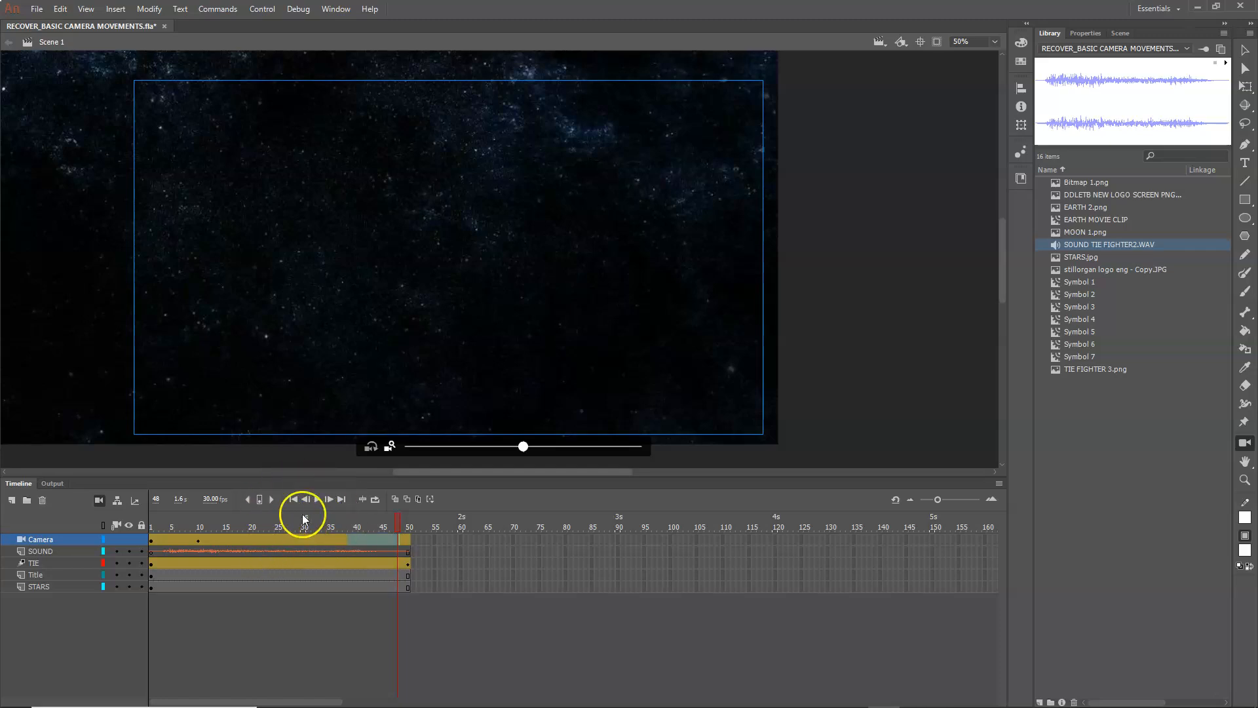
{"action": "left_click", "coordinate": [409, 546]}
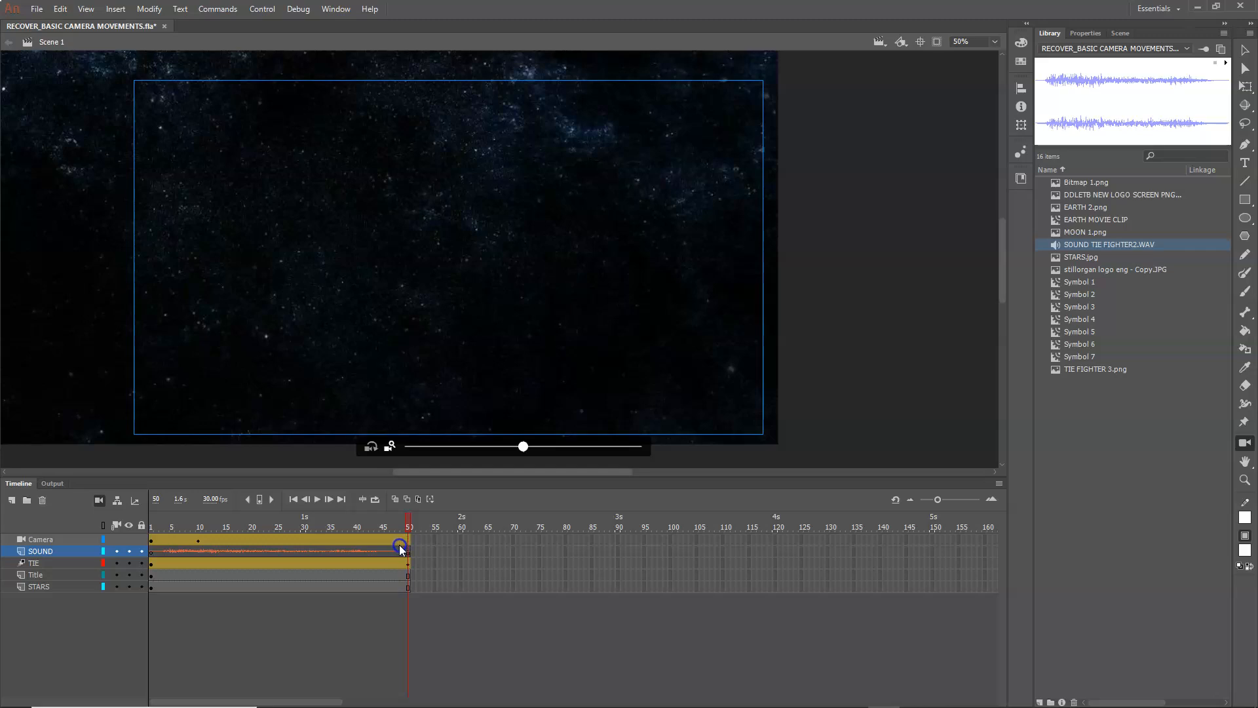
{"action": "left_click", "coordinate": [397, 549]}
{"action": "left_click", "coordinate": [397, 539]}
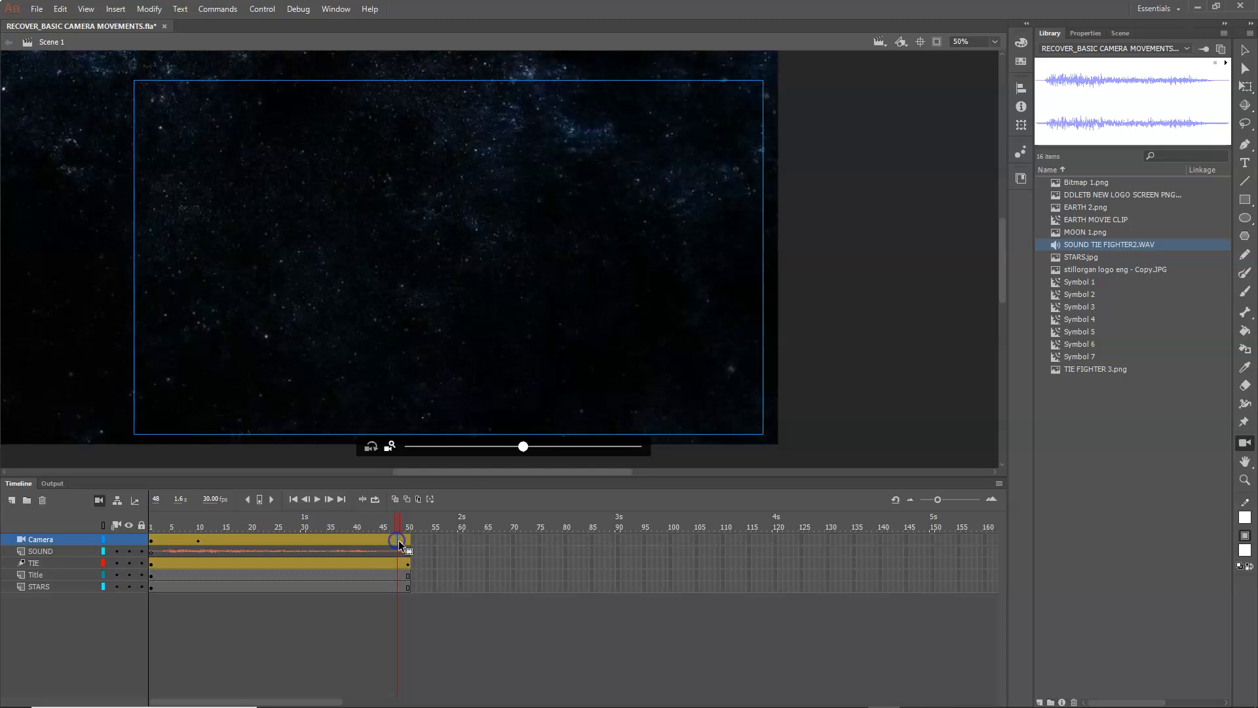
{"action": "left_click_drag", "start_coordinate": [381, 241], "coordinate": [378, 281]}
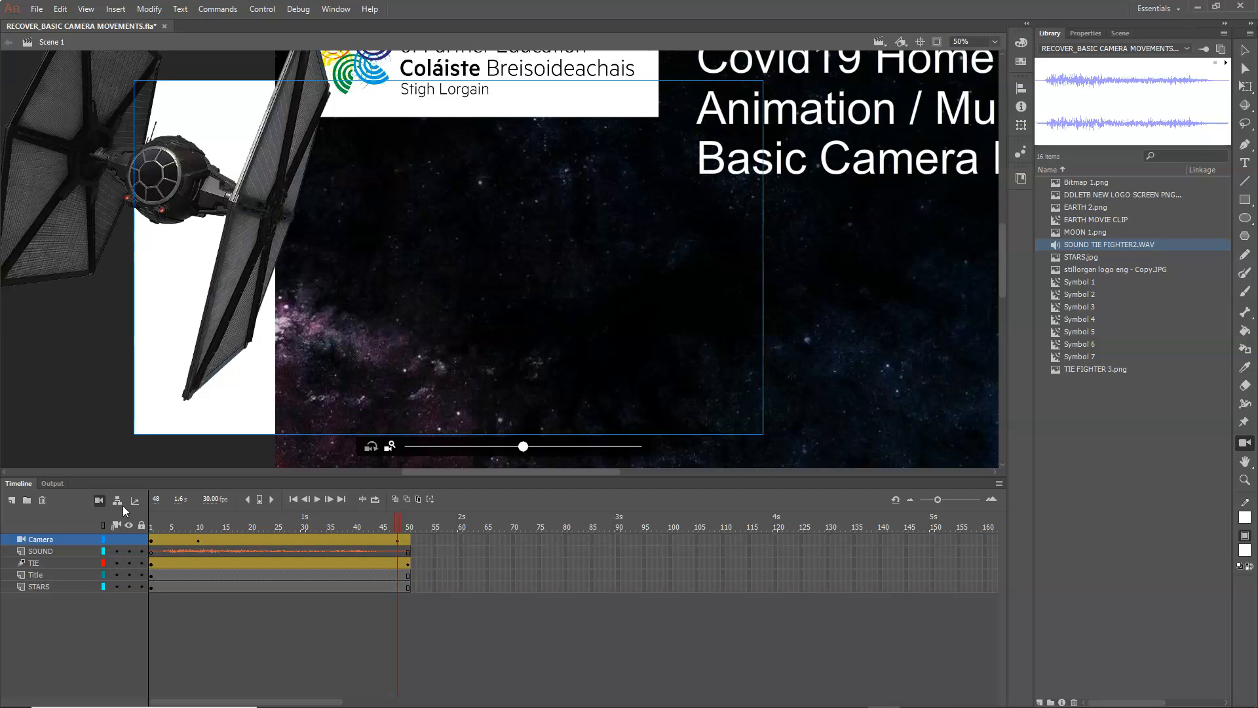
Step: Test the movie to review the camera movement, and close the preview
{"action": "key", "text": "ctrl+Return"}
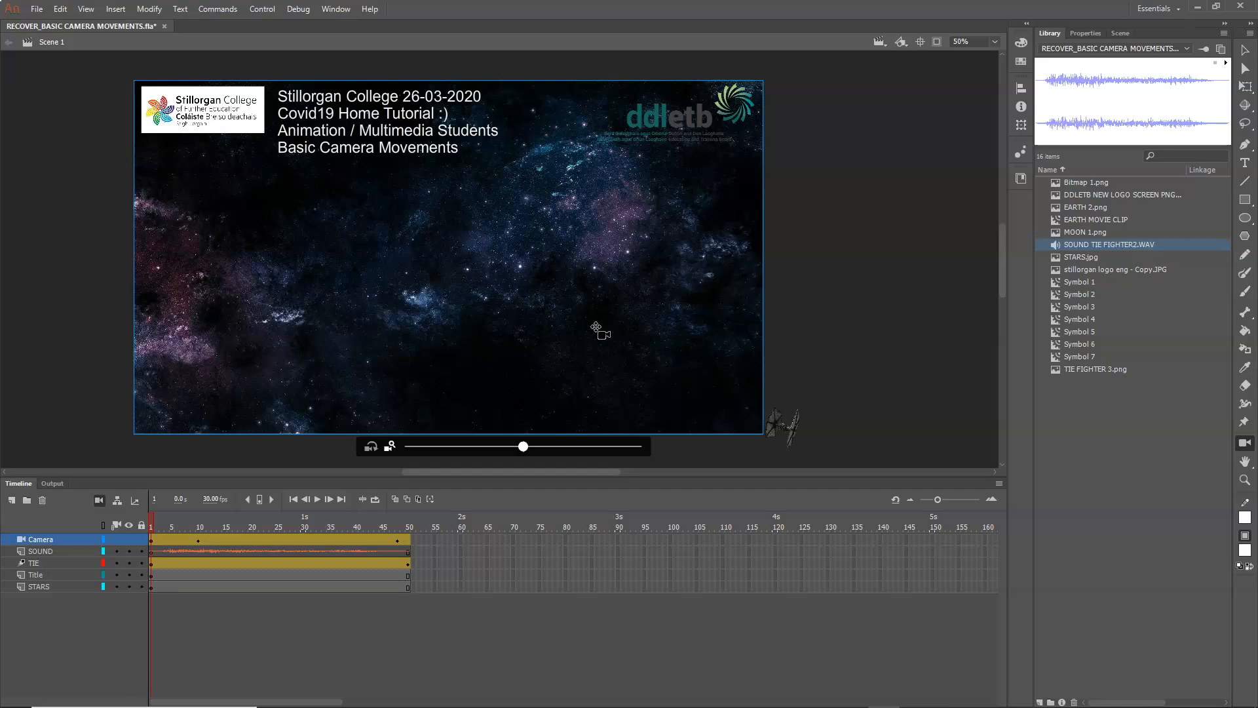
{"action": "key", "text": "ctrl+Return"}
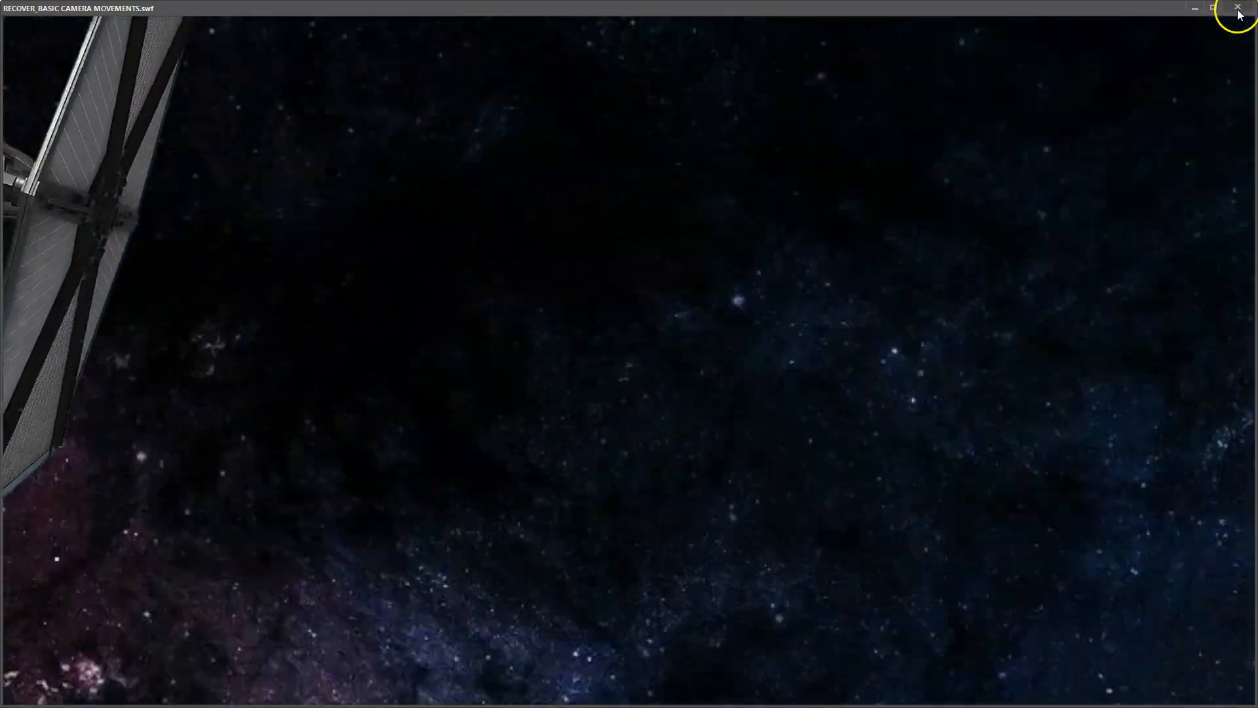
{"action": "left_click", "coordinate": [1237, 8]}
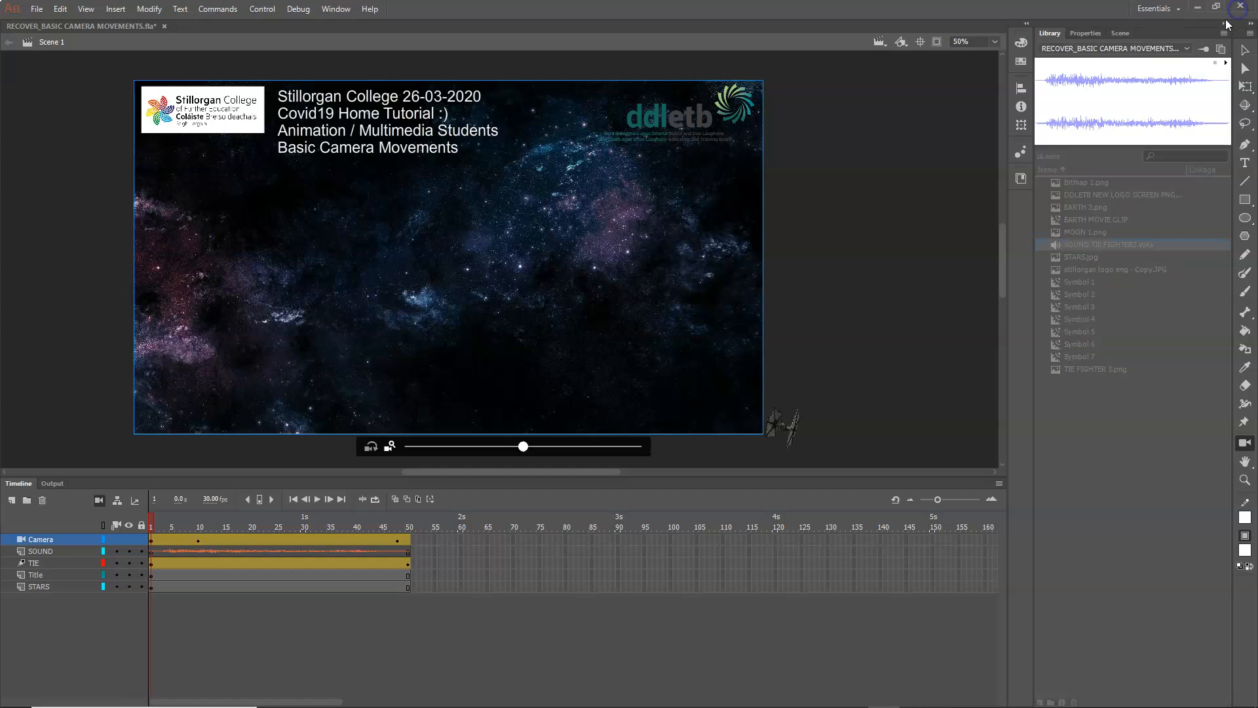